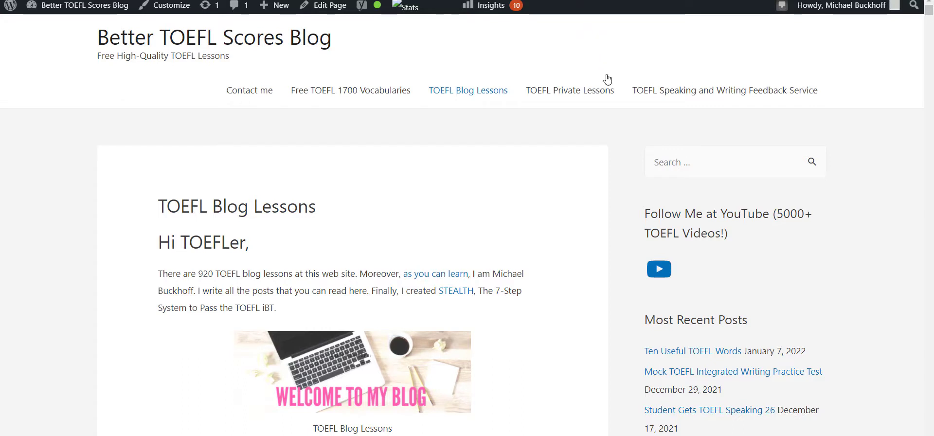
Switch to the TOEFL iBT Independent Writing Rubrics PDF and review the task descriptions for scores 5, 4 and 3.
{"action": "left_click", "coordinate": [612, 104]}
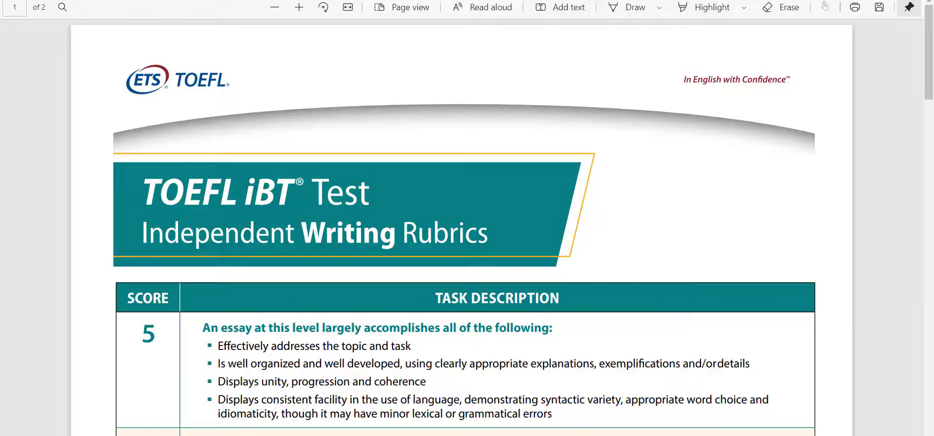
{"action": "scroll", "coordinate": [781, 94], "scroll_direction": "down", "scroll_amount": 1}
{"action": "scroll", "coordinate": [780, 94], "scroll_direction": "down", "scroll_amount": 8}
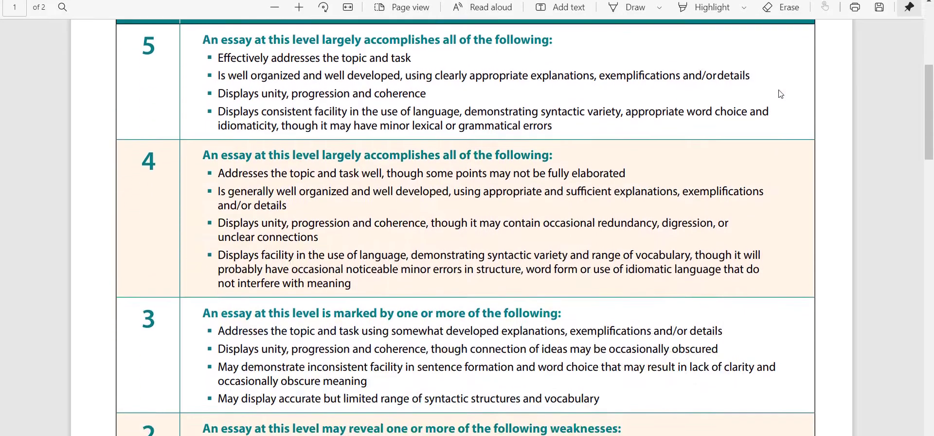
{"action": "scroll", "coordinate": [780, 94], "scroll_direction": "up", "scroll_amount": 3}
{"action": "scroll", "coordinate": [780, 93], "scroll_direction": "down", "scroll_amount": 2}
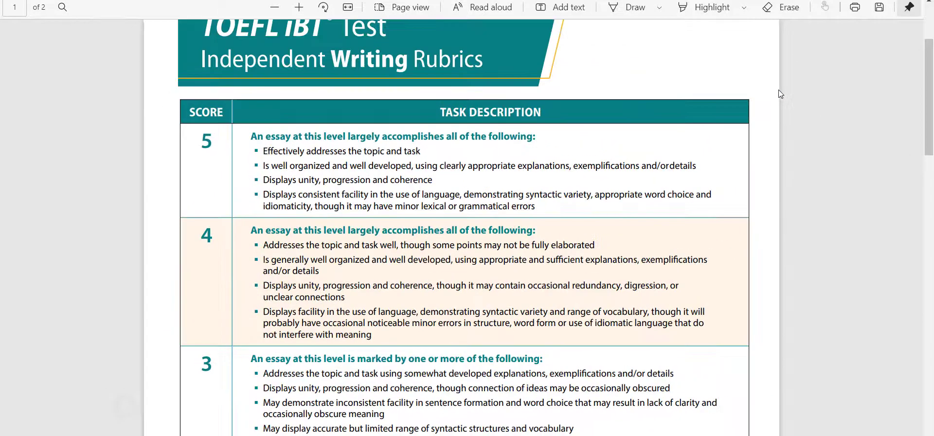
{"action": "scroll", "coordinate": [780, 92], "scroll_direction": "down", "scroll_amount": 1}
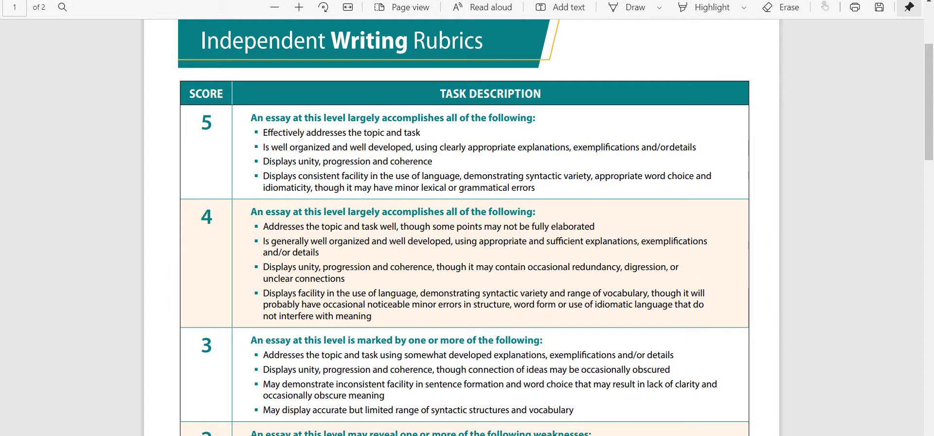
Switch to the essay in Word and look through it from the question to the conclusion.
{"action": "left_click", "coordinate": [669, 423]}
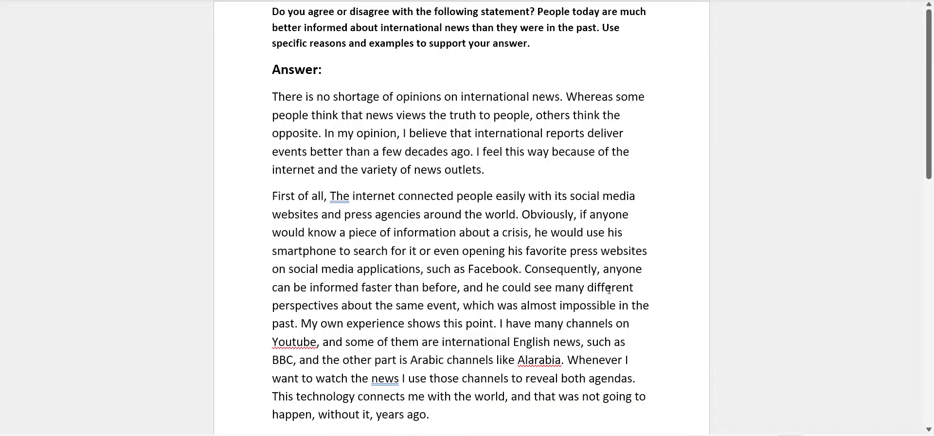
{"action": "scroll", "coordinate": [610, 290], "scroll_direction": "down", "scroll_amount": 6}
{"action": "scroll", "coordinate": [610, 290], "scroll_direction": "up", "scroll_amount": 6}
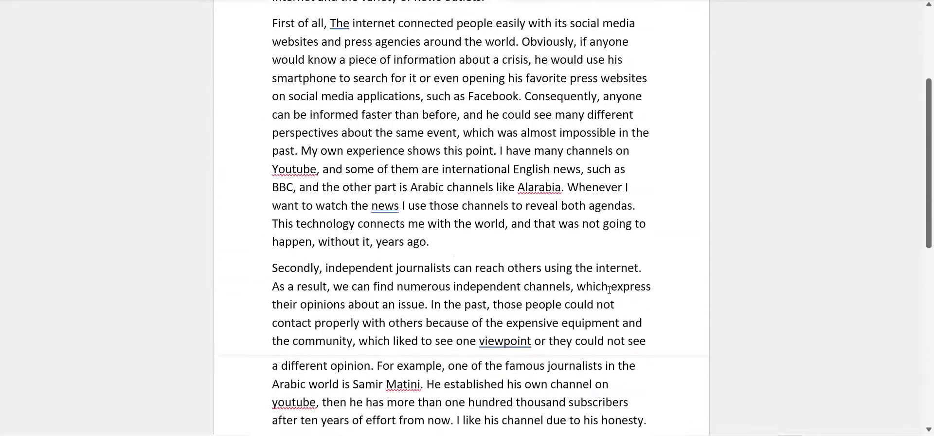
{"action": "left_click", "coordinate": [484, 182]}
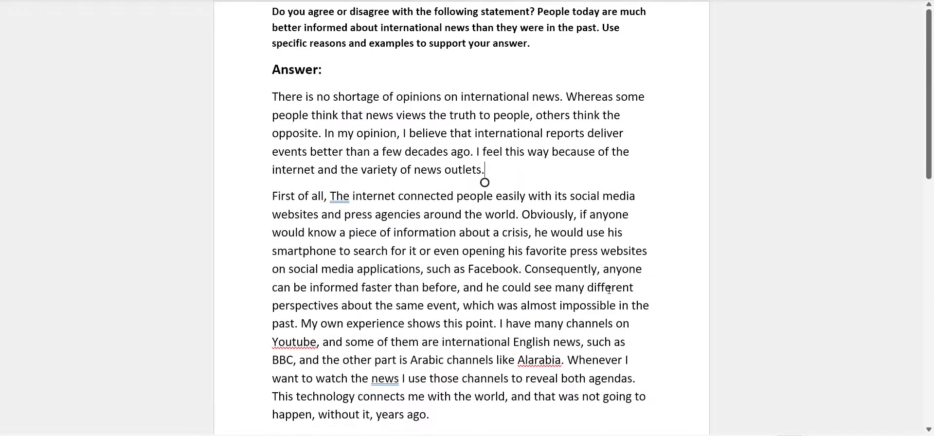
{"action": "left_click_drag", "start_coordinate": [273, 97], "coordinate": [533, 406]}
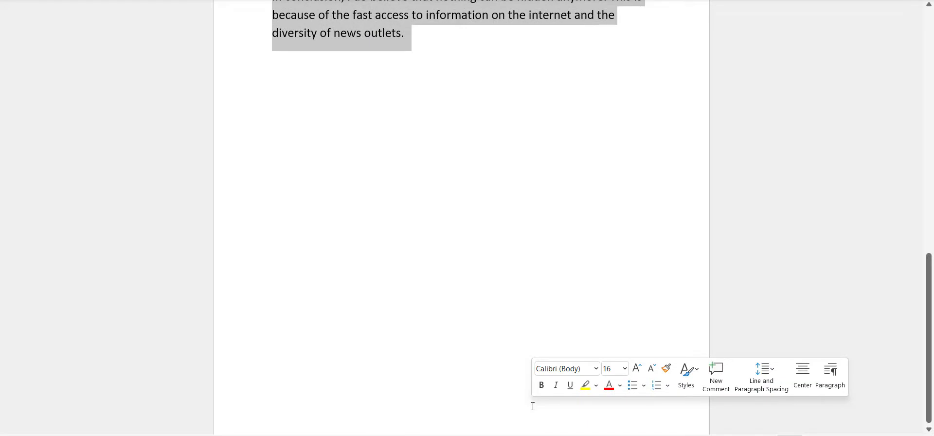
{"action": "left_click", "coordinate": [444, 240]}
Delete the essay question and the "Answer:" heading above the introduction.
{"action": "left_click_drag", "start_coordinate": [928, 306], "coordinate": [903, 48]}
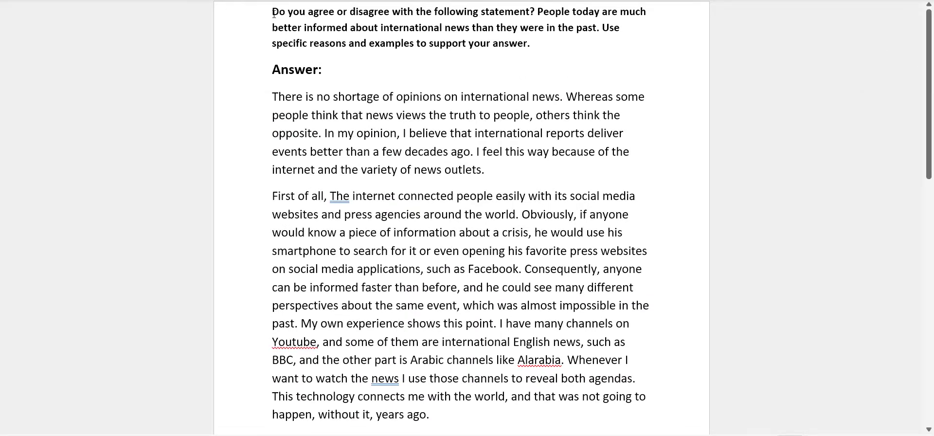
{"action": "left_click_drag", "start_coordinate": [272, 9], "coordinate": [335, 67]}
{"action": "key", "text": "Delete"}
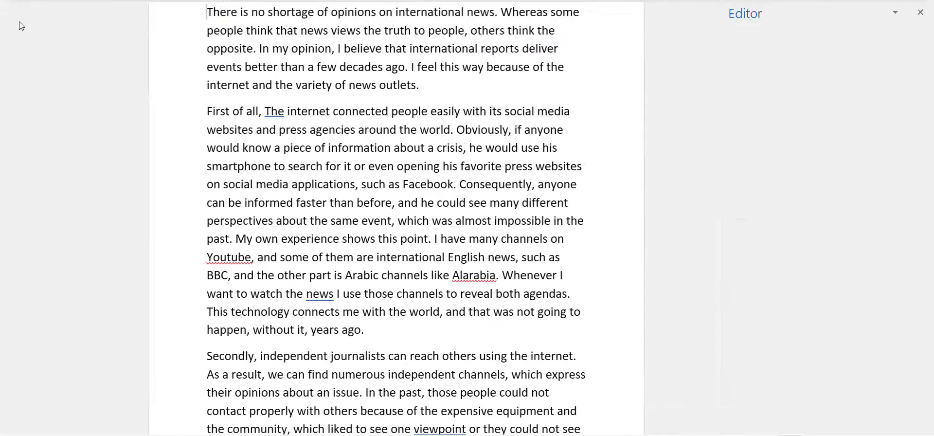
Check the essay with Editor and ignore all occurrences of each flagged spelling.
{"action": "left_click", "coordinate": [21, 24]}
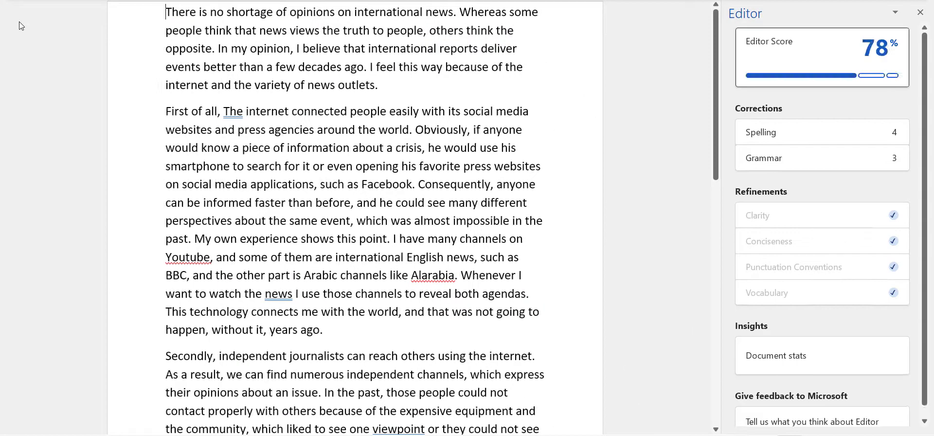
{"action": "left_click", "coordinate": [775, 139]}
{"action": "left_click", "coordinate": [757, 289]}
{"action": "left_click", "coordinate": [757, 289]}
{"action": "left_click", "coordinate": [757, 289]}
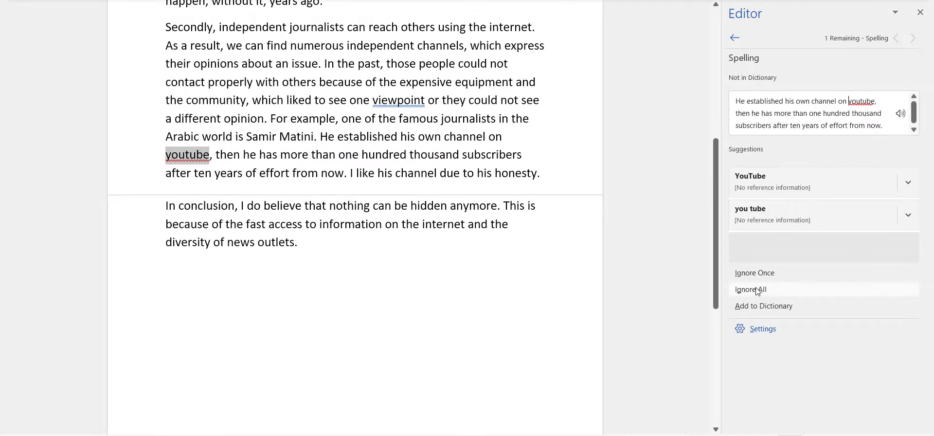
{"action": "left_click", "coordinate": [757, 290]}
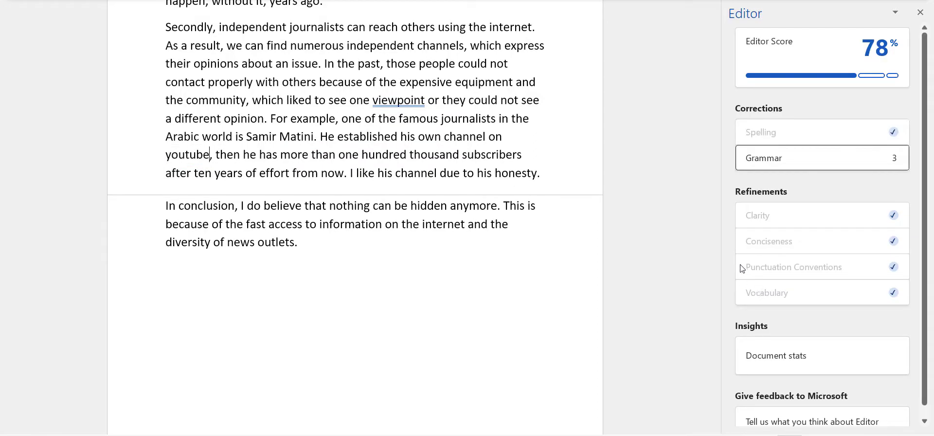
Ignore once each grammar suggestion, covering the flagged words "The", "news" and "viewpoint".
{"action": "left_click", "coordinate": [738, 156]}
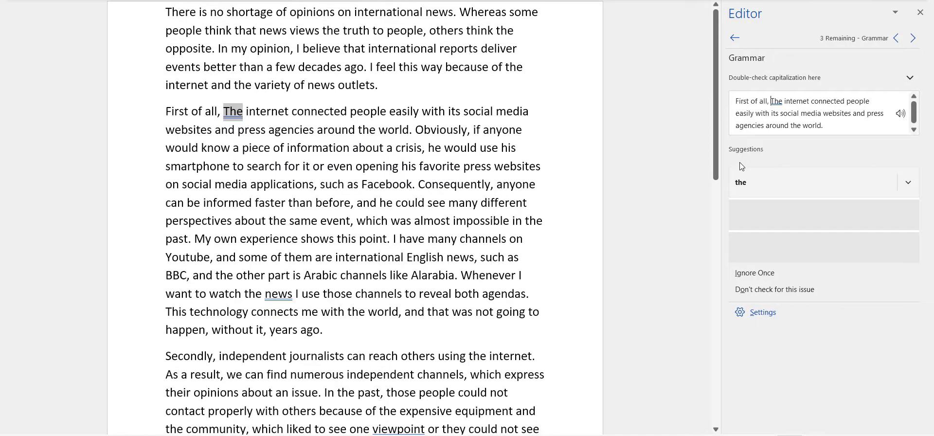
{"action": "left_click", "coordinate": [755, 274]}
{"action": "left_click", "coordinate": [755, 274]}
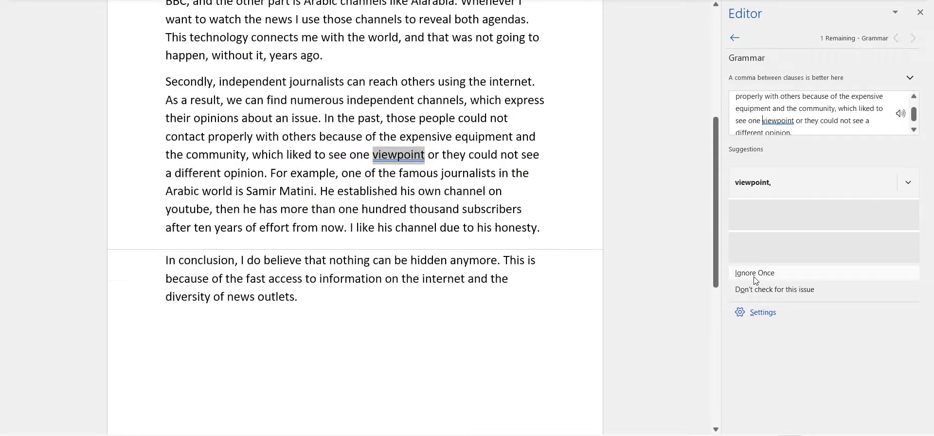
{"action": "left_click", "coordinate": [755, 273]}
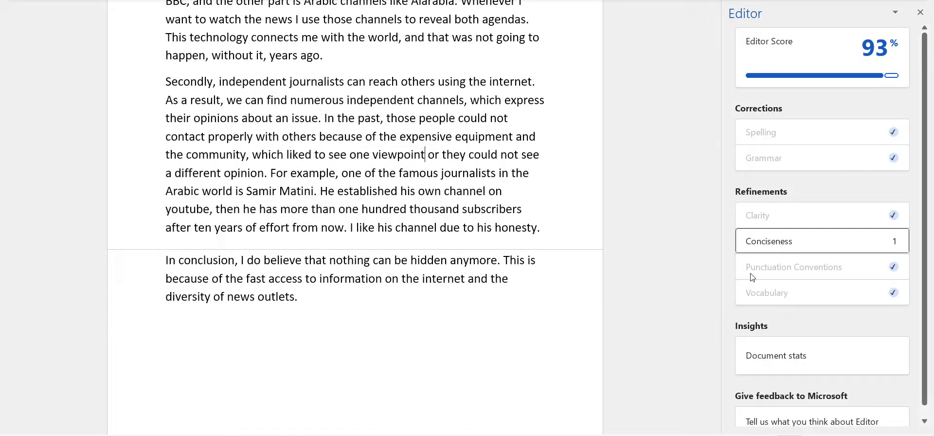
Ignore the conciseness suggestion for "First of all" once, and close the readability statistics and Editor.
{"action": "left_click", "coordinate": [773, 246]}
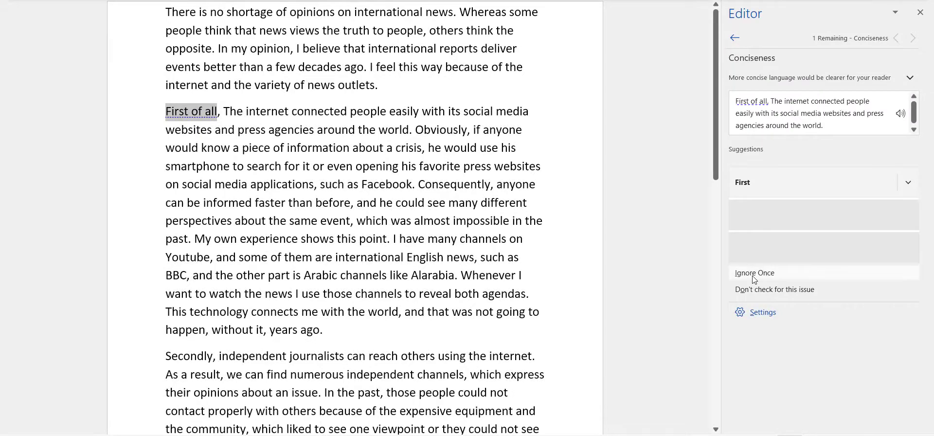
{"action": "left_click", "coordinate": [755, 212]}
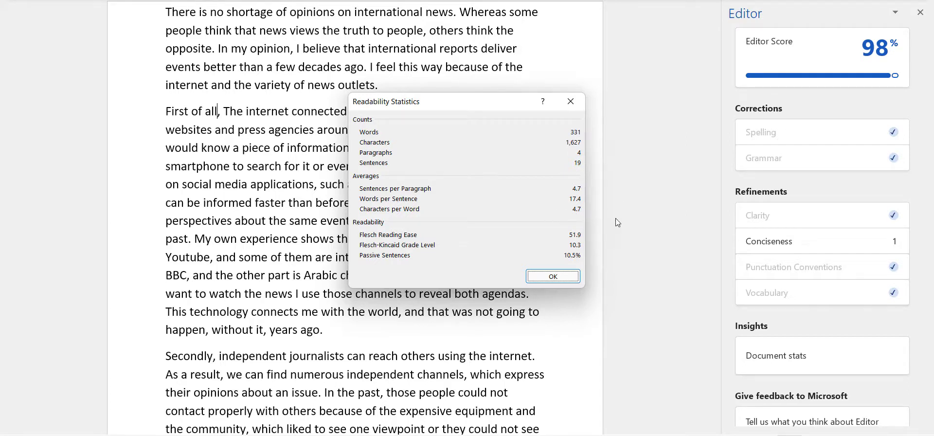
{"action": "left_click", "coordinate": [563, 277]}
{"action": "left_click", "coordinate": [479, 243]}
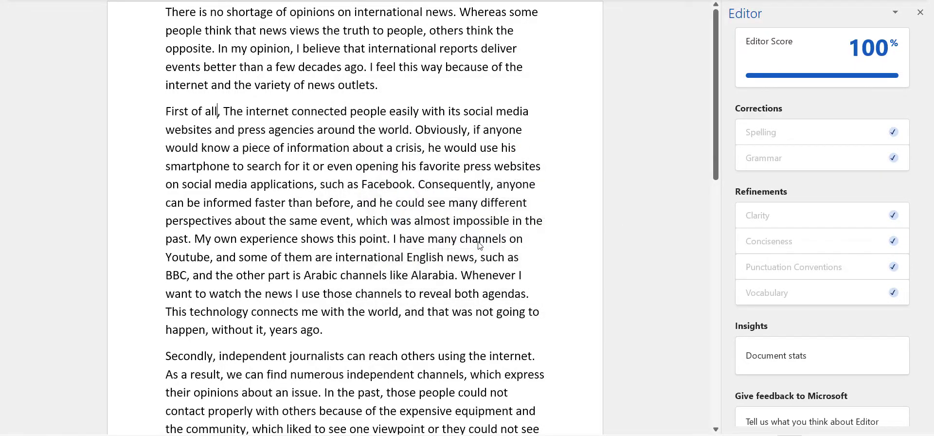
{"action": "scroll", "coordinate": [541, 214], "scroll_direction": "down", "scroll_amount": 1}
{"action": "scroll", "coordinate": [541, 214], "scroll_direction": "up", "scroll_amount": 1}
{"action": "left_click", "coordinate": [919, 13]}
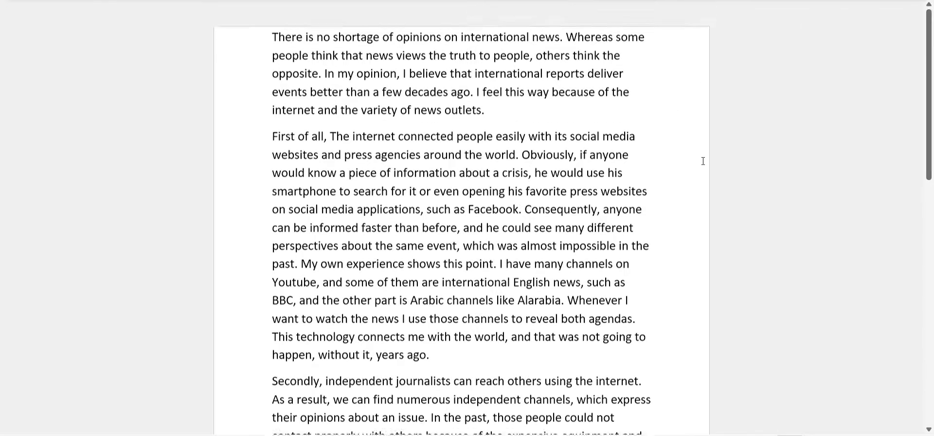
Merge the introduction's last two sentences by removing "I feel this way" so they read "a few decades ago because of the internet".
{"action": "left_click_drag", "start_coordinate": [273, 7], "coordinate": [531, 86]}
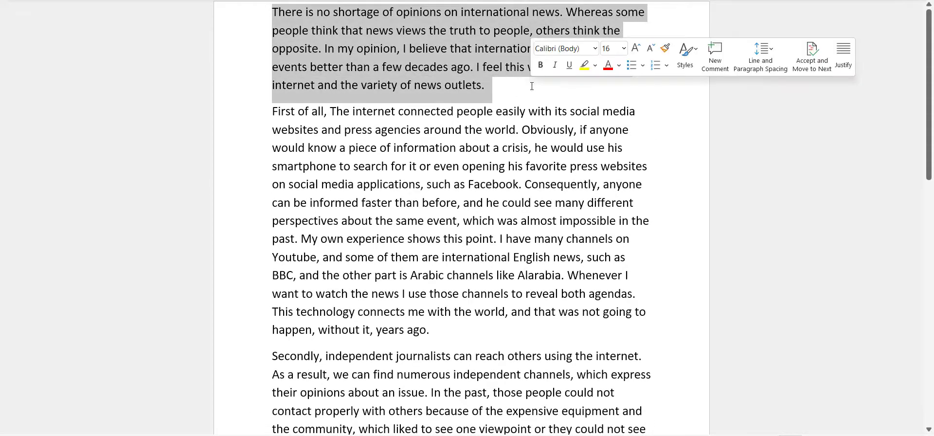
{"action": "left_click", "coordinate": [501, 92]}
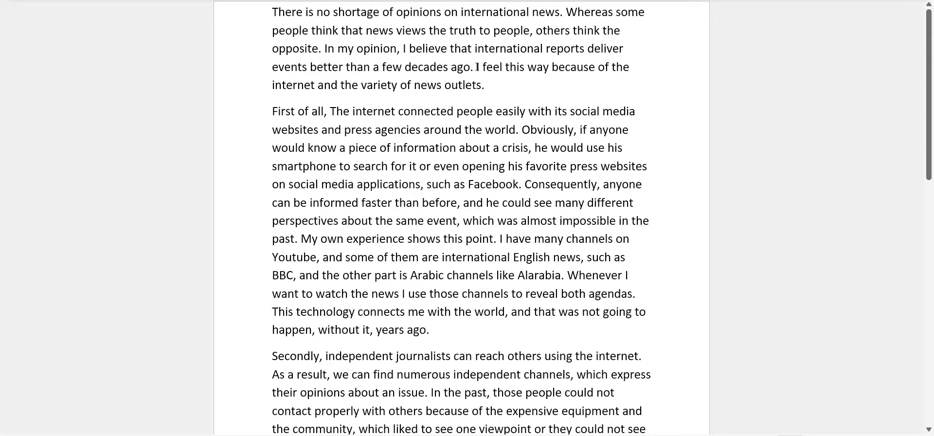
{"action": "left_click", "coordinate": [471, 67]}
{"action": "key", "text": "Delete"}
{"action": "key", "text": "Delete"}
{"action": "key", "text": "Delete"}
{"action": "key", "text": "Delete"}
{"action": "key", "text": "Delete"}
{"action": "key", "text": "Delete"}
{"action": "key", "text": "Delete"}
{"action": "key", "text": "Delete"}
{"action": "key", "text": "Delete"}
{"action": "key", "text": "Delete"}
{"action": "key", "text": "Delete"}
{"action": "key", "text": "Delete"}
{"action": "key", "text": "Delete"}
{"action": "key", "text": "Delete"}
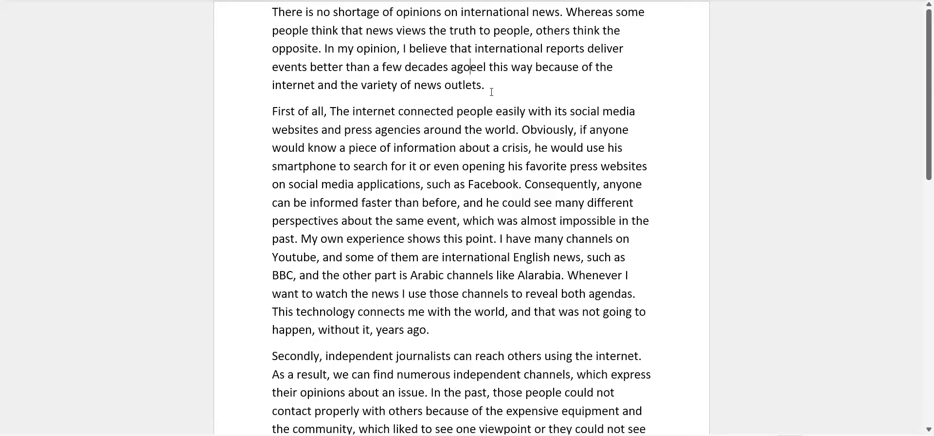
{"action": "key", "text": "Delete"}
{"action": "key", "text": "Delete"}
{"action": "key", "text": "Delete"}
{"action": "key", "text": "Delete"}
{"action": "key", "text": "Delete"}
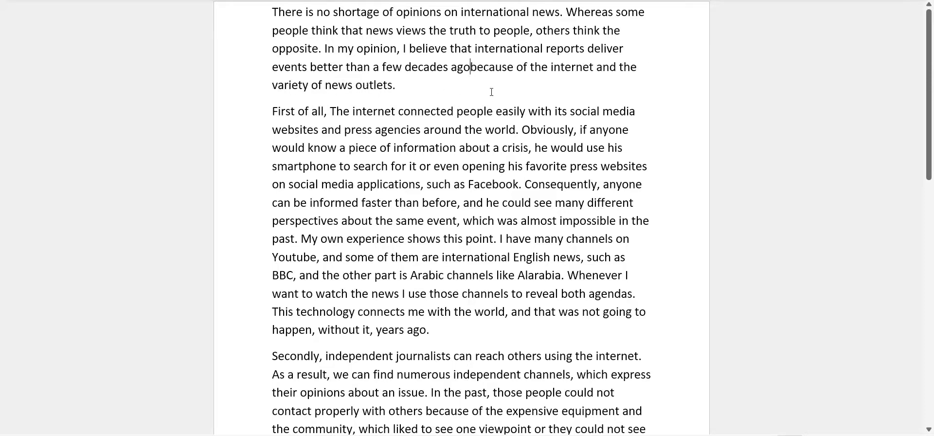
{"action": "type", "text": "b"}
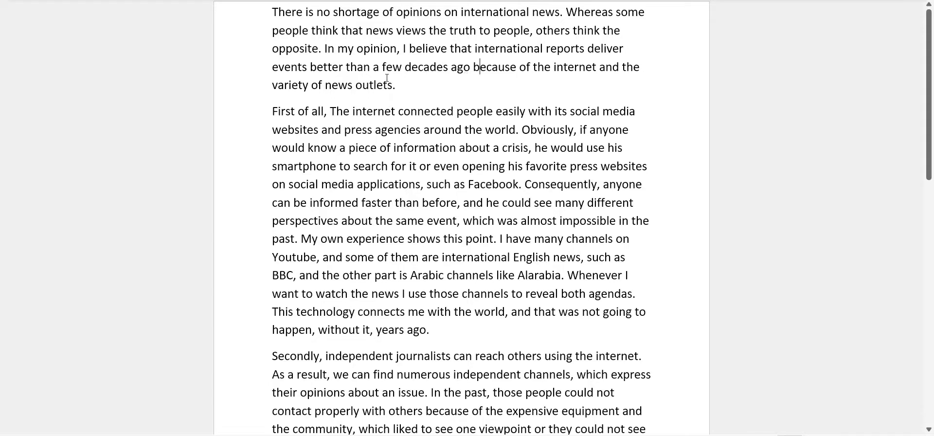
Examine the wording of the revised introduction and look through the body paragraphs.
{"action": "left_click", "coordinate": [404, 86]}
{"action": "left_click", "coordinate": [406, 49]}
{"action": "left_click", "coordinate": [321, 49]}
{"action": "double_click", "coordinate": [325, 30]}
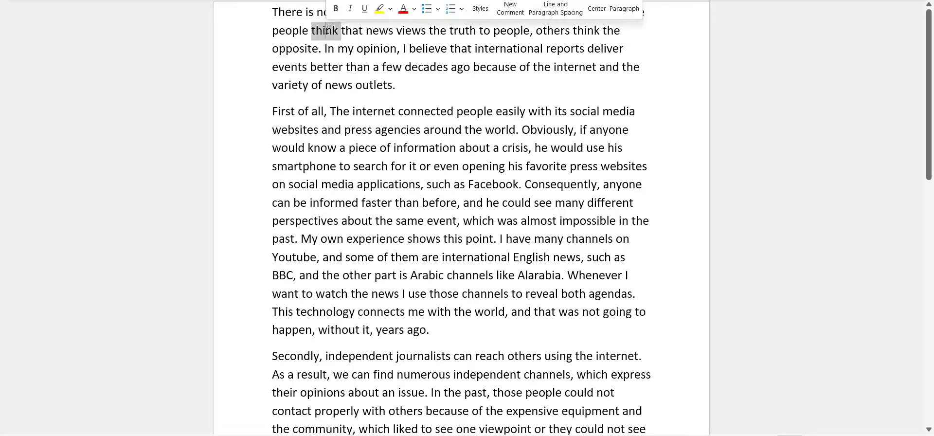
{"action": "left_click", "coordinate": [395, 43]}
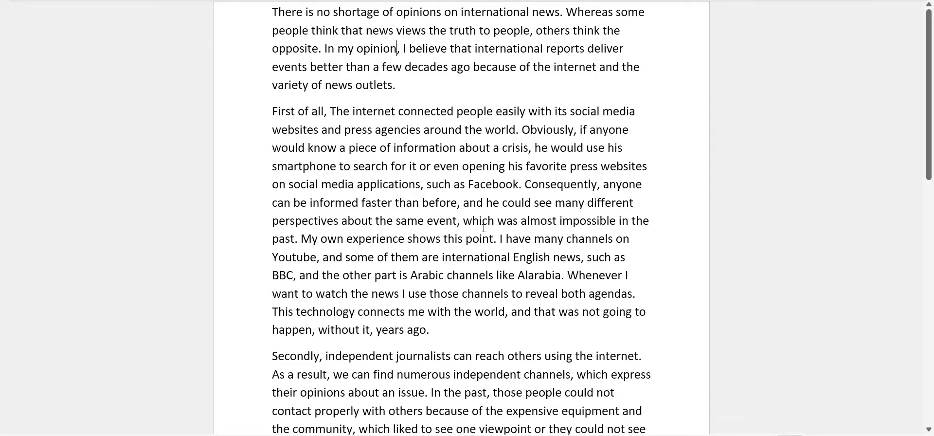
{"action": "scroll", "coordinate": [483, 228], "scroll_direction": "down", "scroll_amount": 8}
{"action": "scroll", "coordinate": [484, 228], "scroll_direction": "up", "scroll_amount": 7}
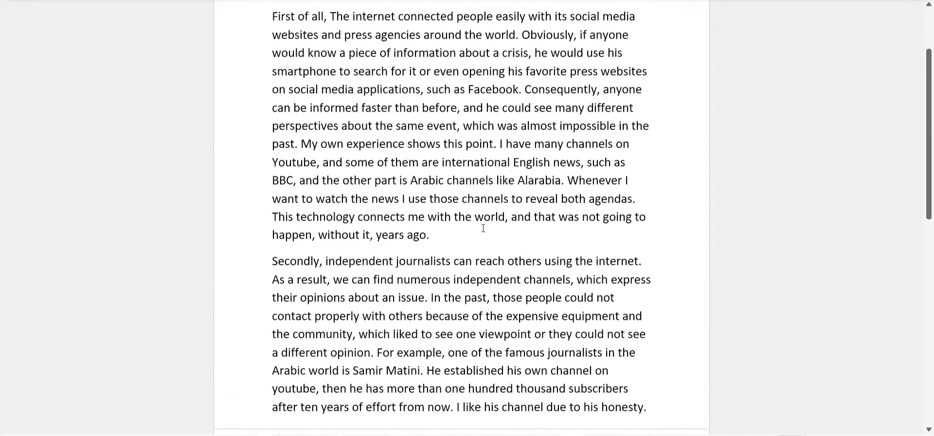
{"action": "scroll", "coordinate": [483, 228], "scroll_direction": "up", "scroll_amount": 1}
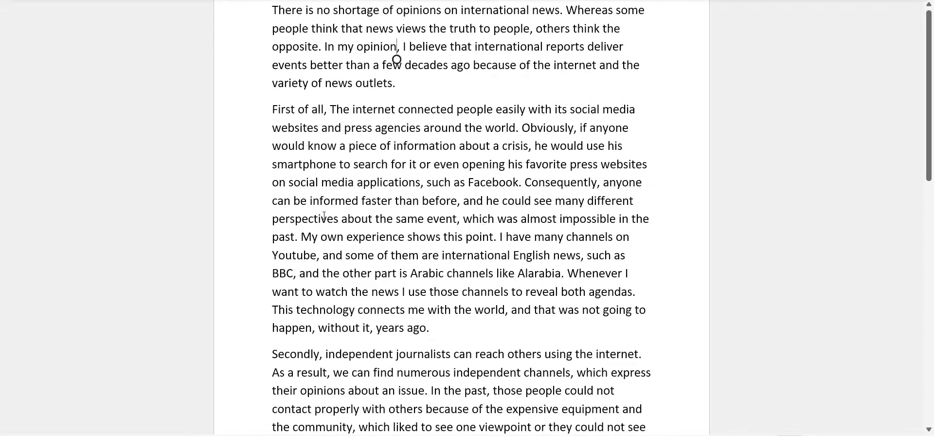
Switch to the writing rubrics PDF and examine the score 4 task description by marking its text.
{"action": "left_click", "coordinate": [397, 384]}
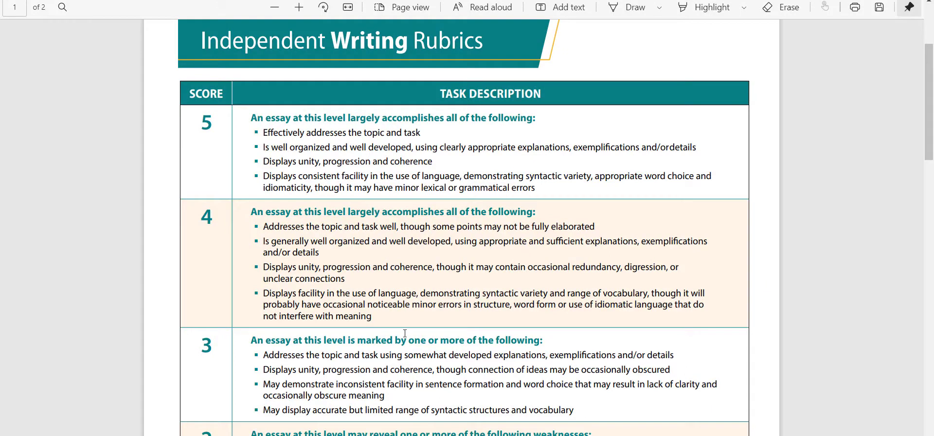
{"action": "left_click_drag", "start_coordinate": [250, 211], "coordinate": [403, 321]}
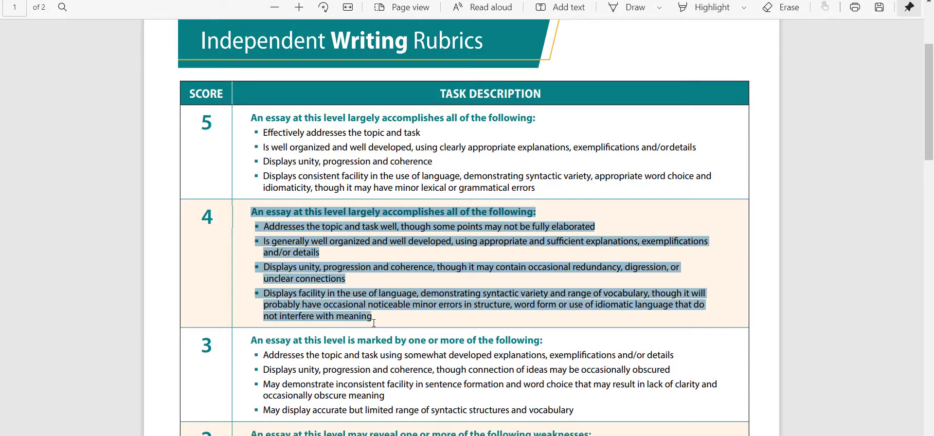
{"action": "left_click", "coordinate": [358, 260]}
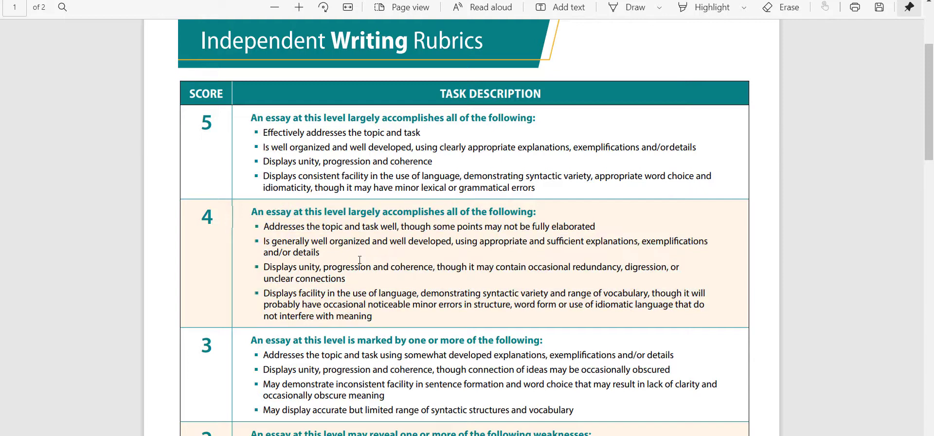
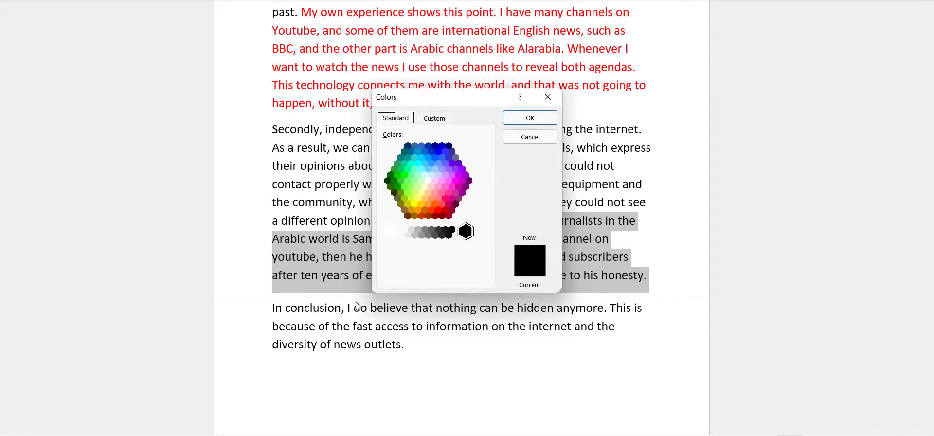
Color the second body paragraph's example red, from "For example" through "due to his honesty".
{"action": "left_click", "coordinate": [517, 122]}
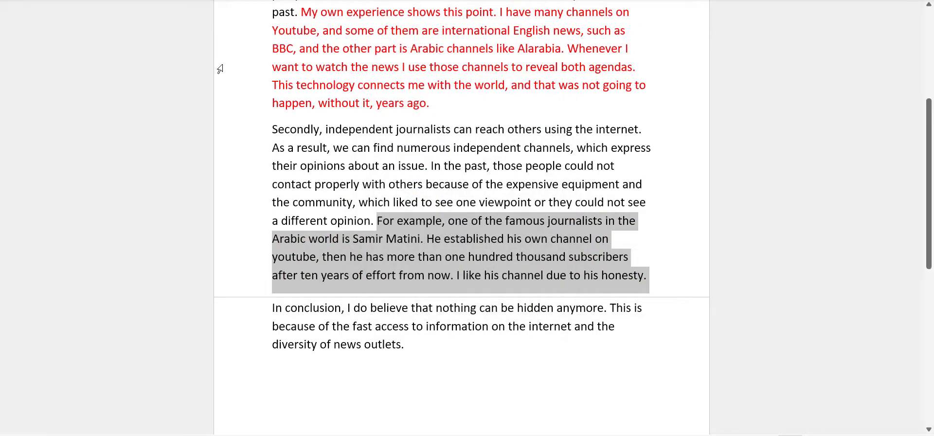
{"action": "left_click", "coordinate": [162, 1]}
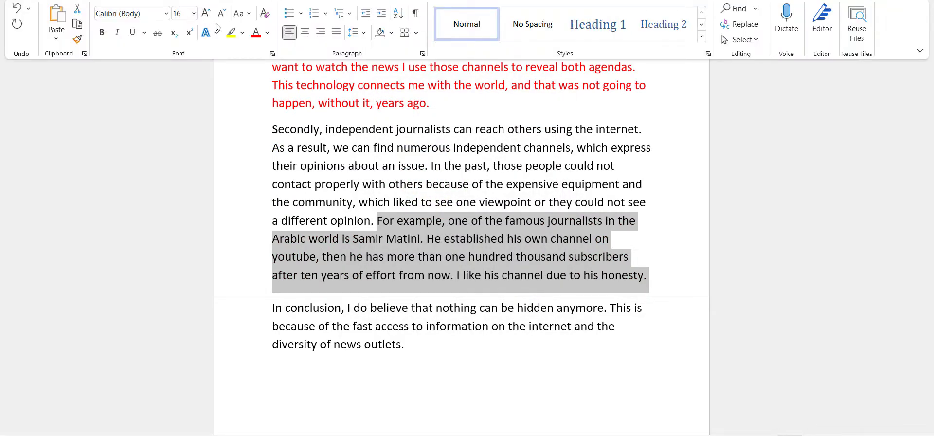
{"action": "left_click", "coordinate": [267, 32]}
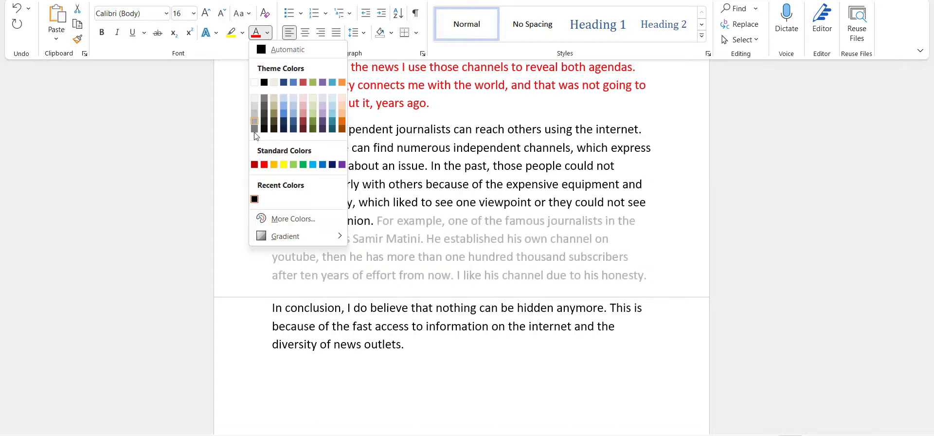
{"action": "left_click", "coordinate": [264, 164]}
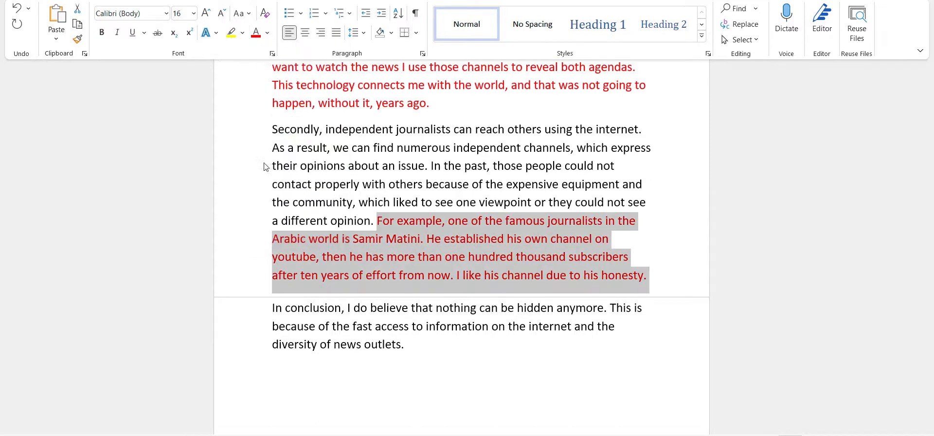
{"action": "left_click", "coordinate": [351, 308]}
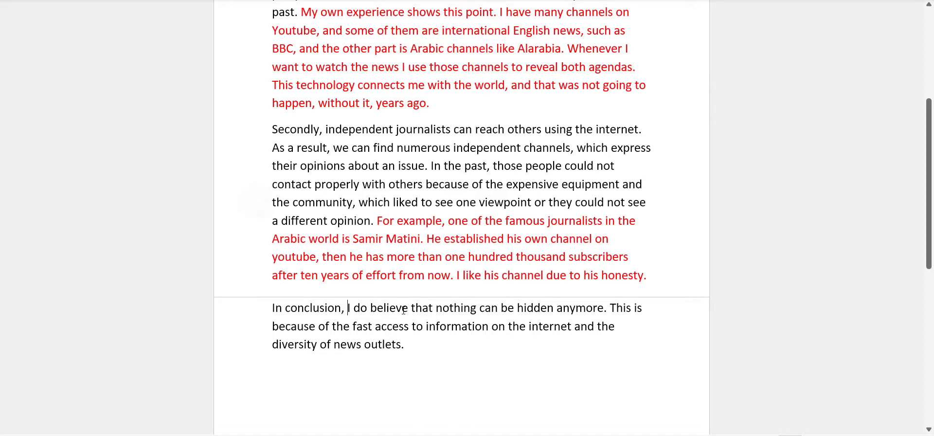
Review the essay from introduction to conclusion, marking the conclusion's opening claim and its word "hidden" to examine the wording.
{"action": "scroll", "coordinate": [404, 310], "scroll_direction": "up", "scroll_amount": 5}
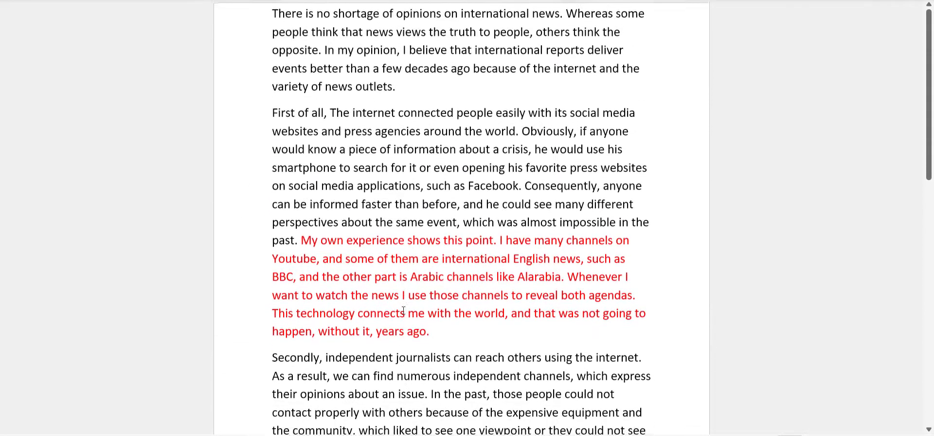
{"action": "scroll", "coordinate": [404, 310], "scroll_direction": "up", "scroll_amount": 1}
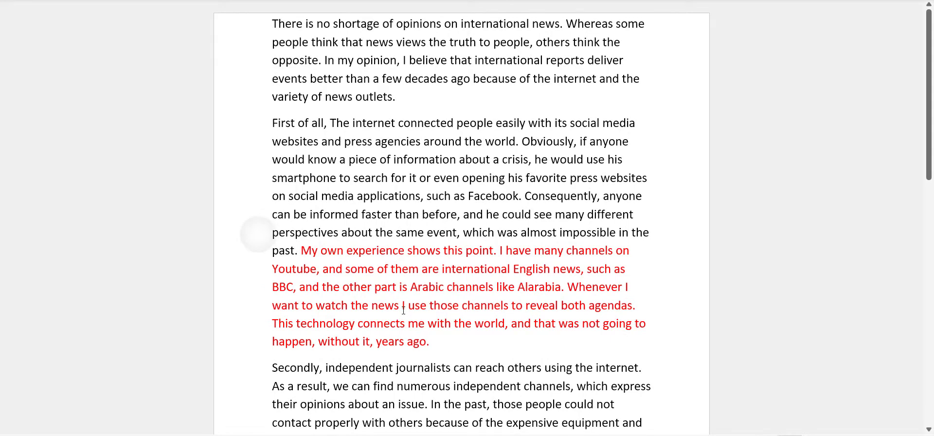
{"action": "scroll", "coordinate": [403, 310], "scroll_direction": "down", "scroll_amount": 1}
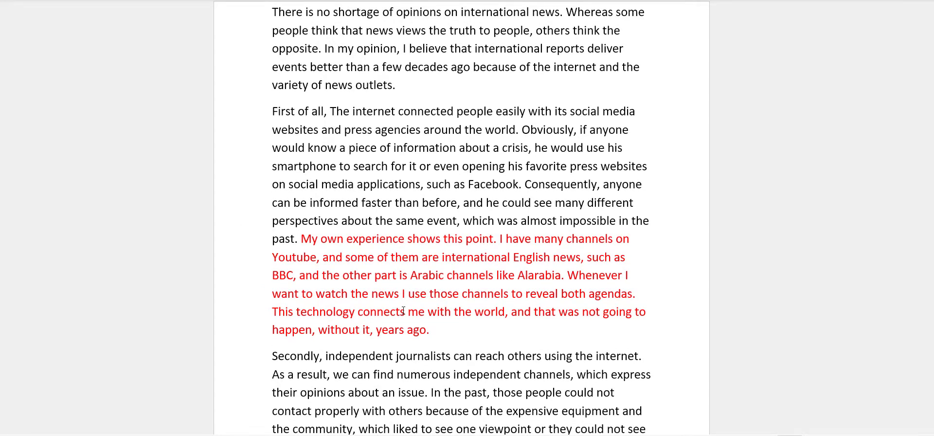
{"action": "scroll", "coordinate": [403, 310], "scroll_direction": "down", "scroll_amount": 7}
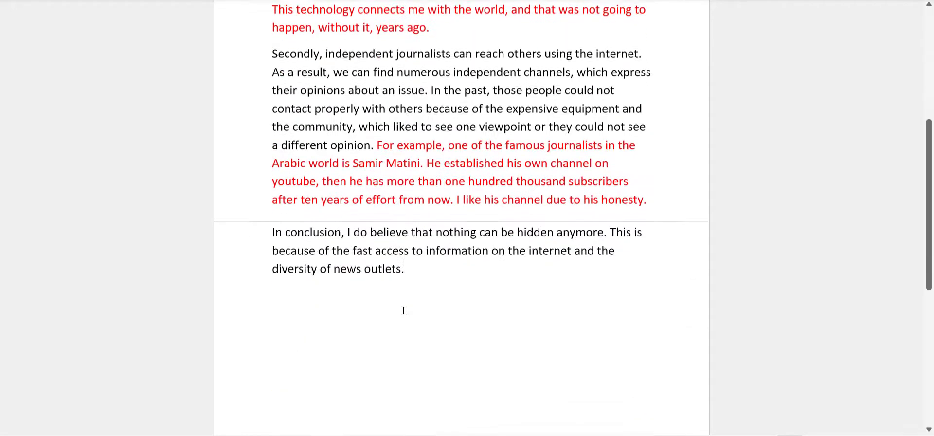
{"action": "scroll", "coordinate": [404, 310], "scroll_direction": "up", "scroll_amount": 1}
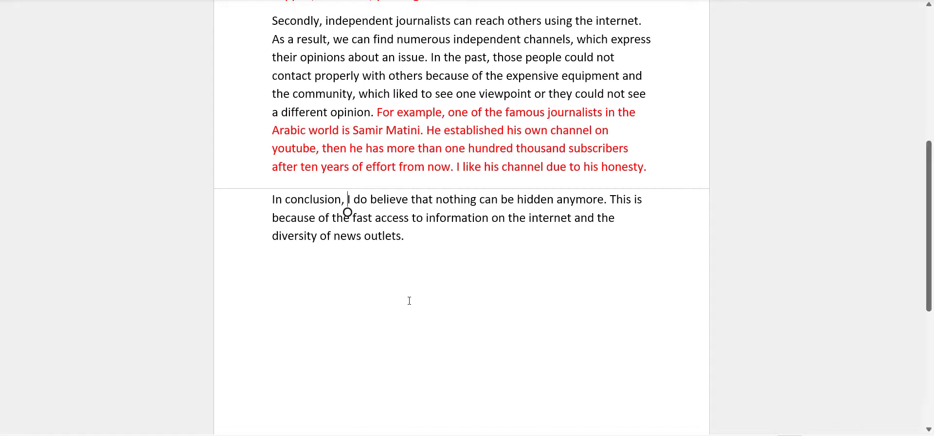
{"action": "left_click_drag", "start_coordinate": [343, 199], "coordinate": [600, 202]}
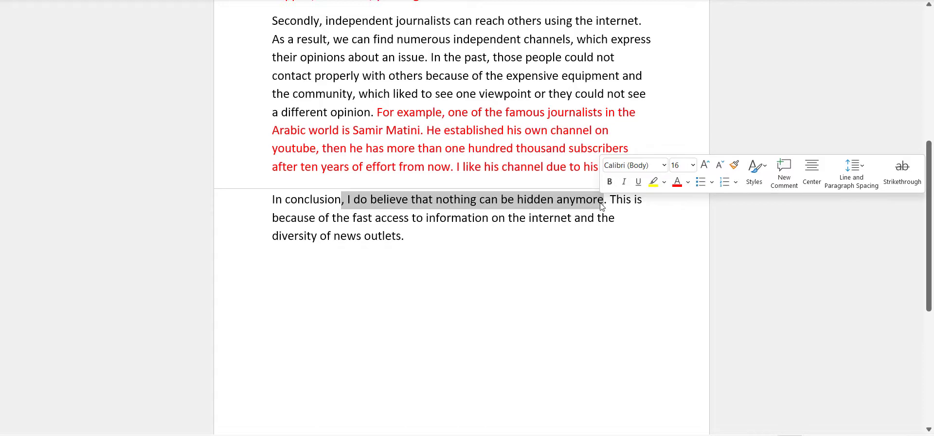
{"action": "double_click", "coordinate": [524, 203]}
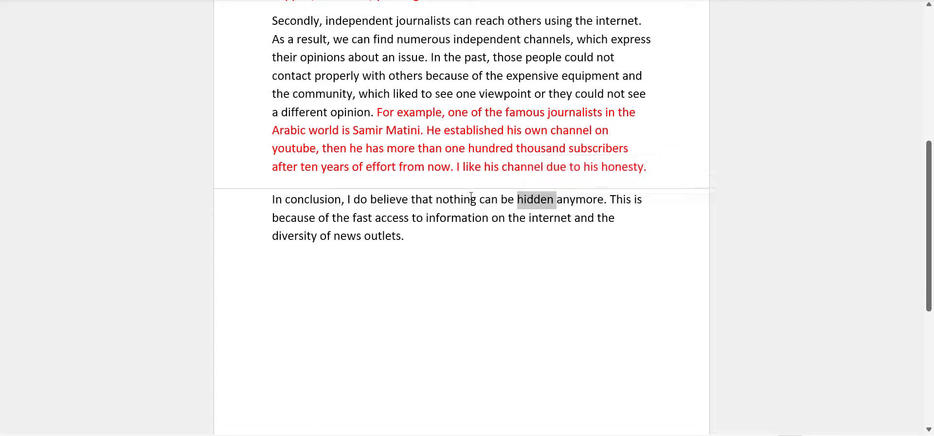
{"action": "left_click", "coordinate": [471, 201]}
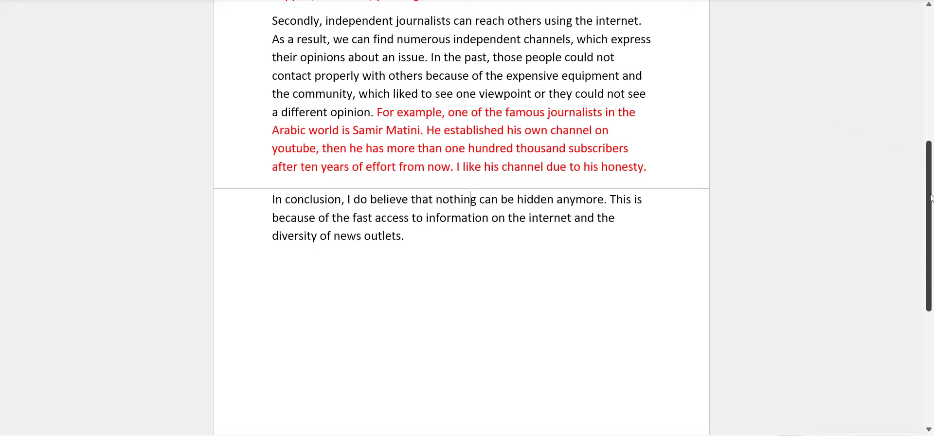
In the first body paragraph, change "connected" to "connects" and add a comma after "Whenever I want to watch the news".
{"action": "left_click_drag", "start_coordinate": [930, 196], "coordinate": [926, 78]}
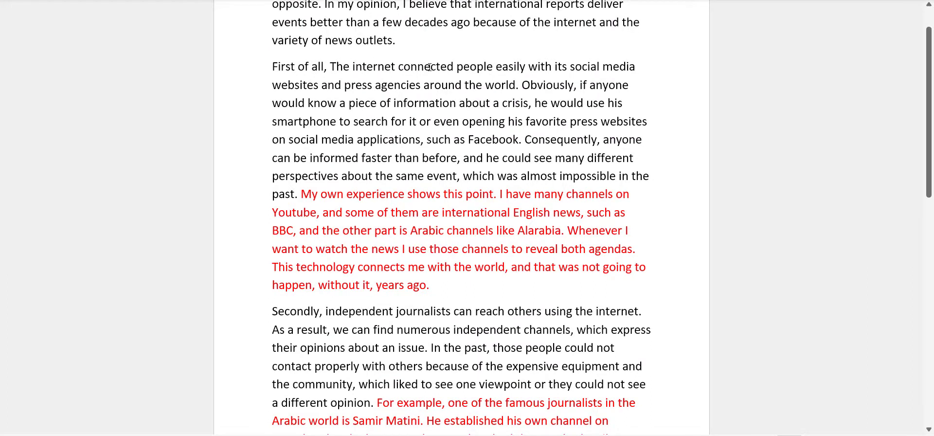
{"action": "left_click", "coordinate": [453, 67]}
{"action": "key", "text": "BackSpace"}
{"action": "key", "text": "BackSpace"}
{"action": "type", "text": "s"}
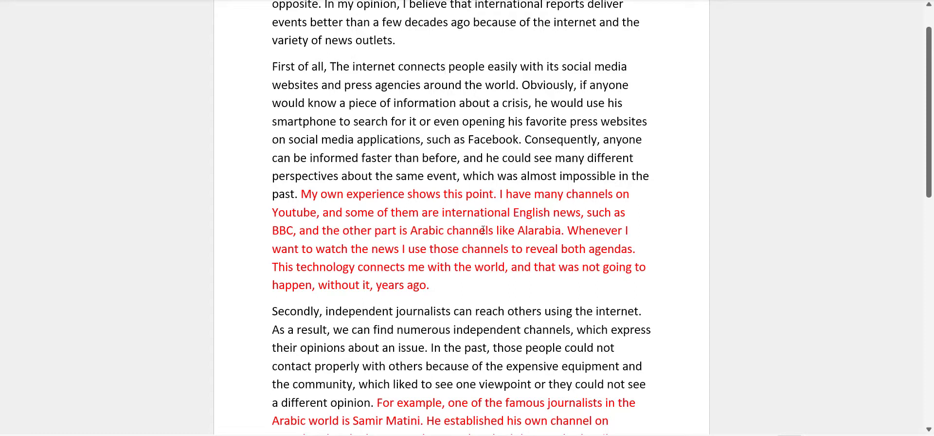
{"action": "left_click", "coordinate": [399, 249]}
{"action": "type", "text": ","}
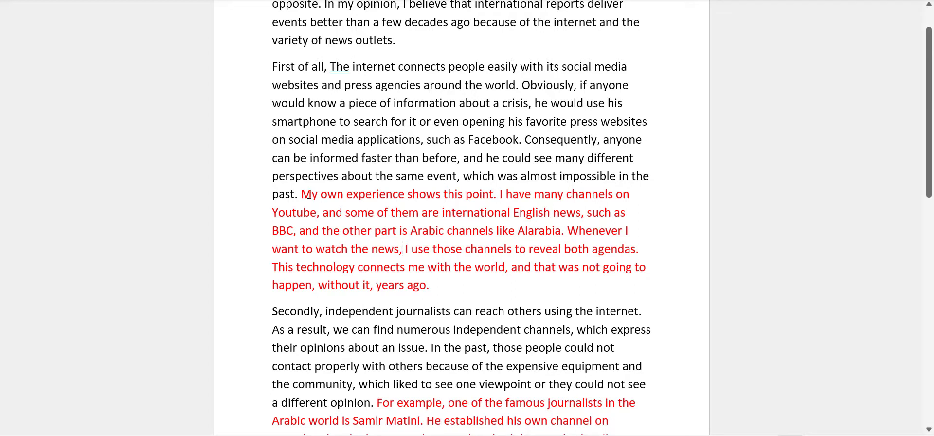
Examine the development of both body paragraphs by marking the first paragraph and each red example.
{"action": "left_click_drag", "start_coordinate": [304, 194], "coordinate": [447, 281]}
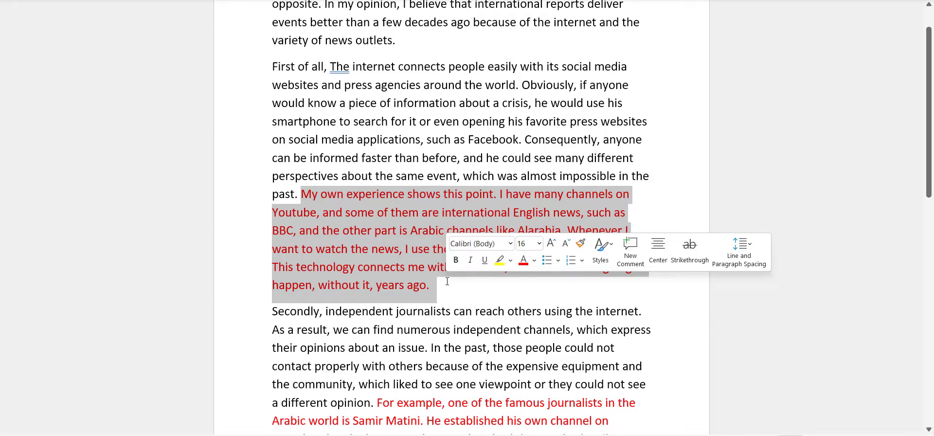
{"action": "left_click", "coordinate": [298, 103]}
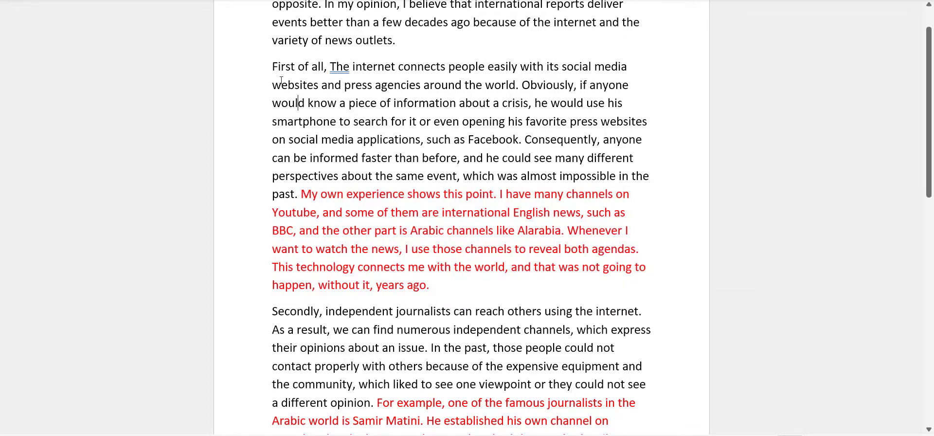
{"action": "left_click_drag", "start_coordinate": [272, 66], "coordinate": [462, 282]}
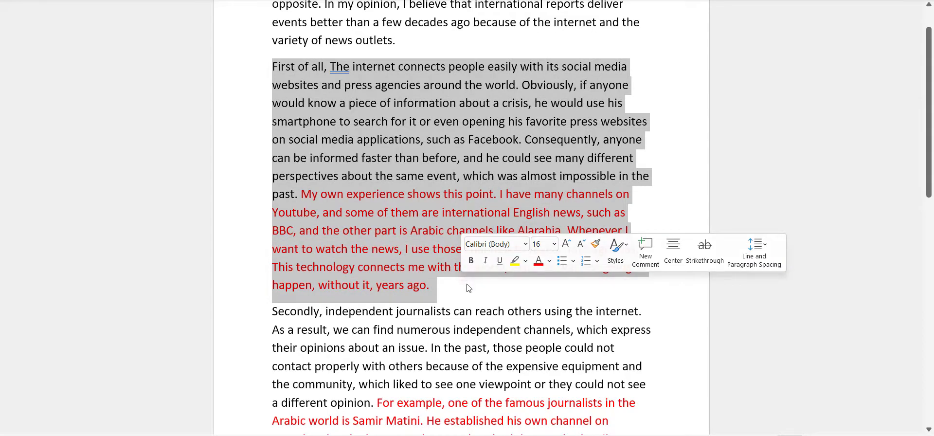
{"action": "left_click", "coordinate": [469, 288]}
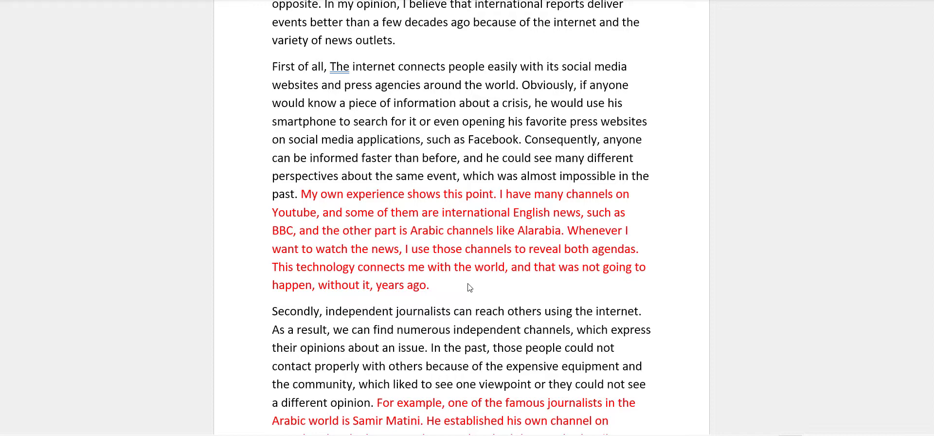
{"action": "scroll", "coordinate": [470, 288], "scroll_direction": "down", "scroll_amount": 5}
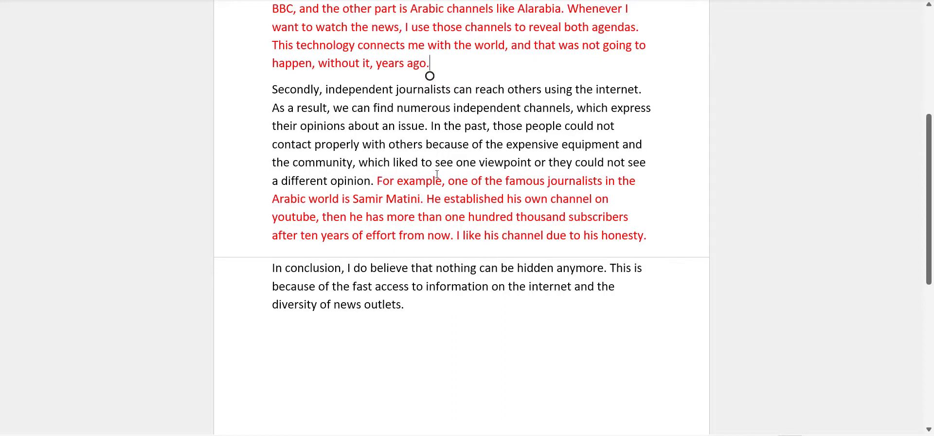
{"action": "triple_click", "coordinate": [364, 183]}
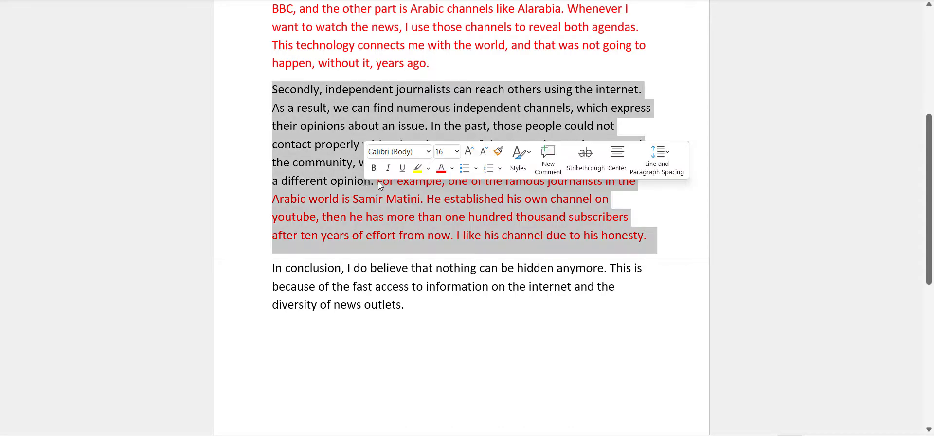
{"action": "left_click", "coordinate": [378, 182]}
{"action": "left_click_drag", "start_coordinate": [379, 184], "coordinate": [664, 240]}
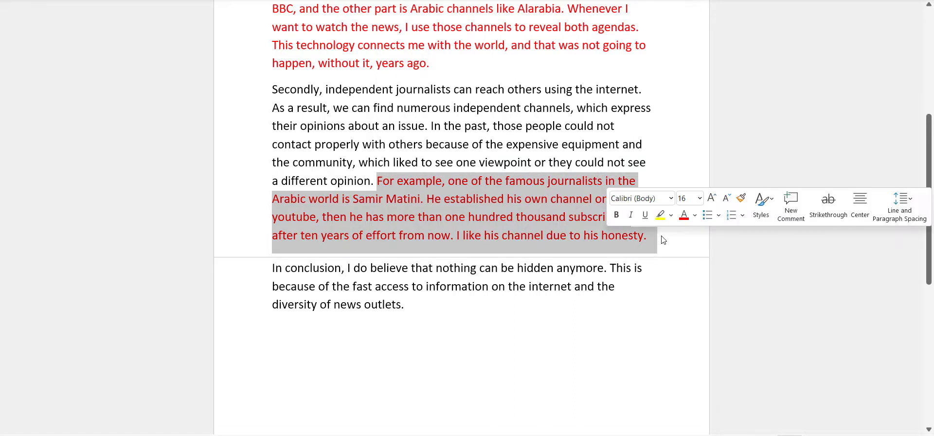
Insert "and" before "then he has more than one hundred thousand subscribers" in the second body paragraph's example.
{"action": "left_click", "coordinate": [524, 200]}
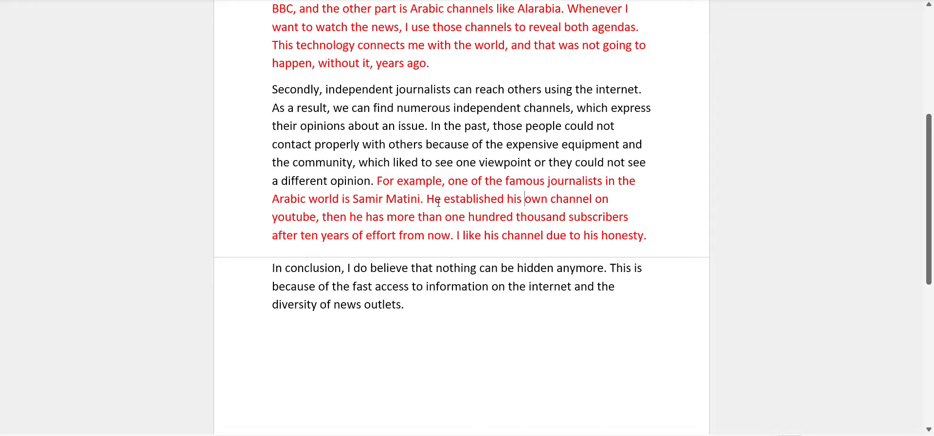
{"action": "left_click", "coordinate": [324, 216]}
{"action": "type", "text": "and"}
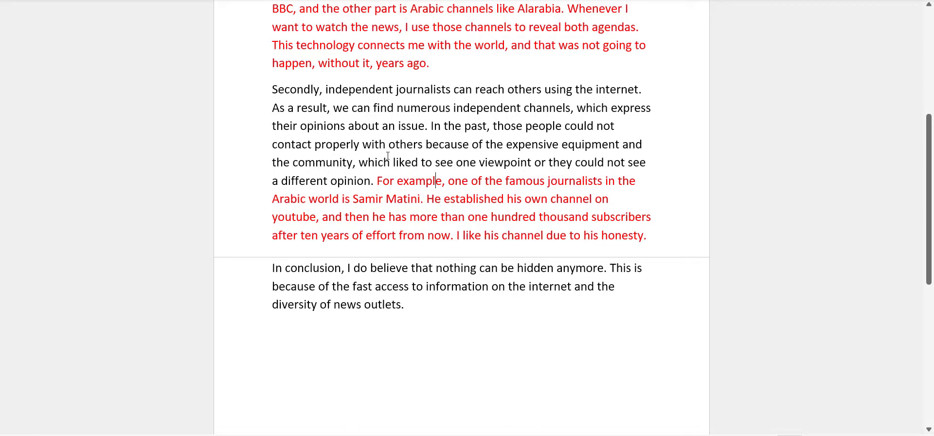
Compare the red examples of the two body paragraphs by marking each one and looking over the surrounding text.
{"action": "scroll", "coordinate": [387, 156], "scroll_direction": "up", "scroll_amount": 3}
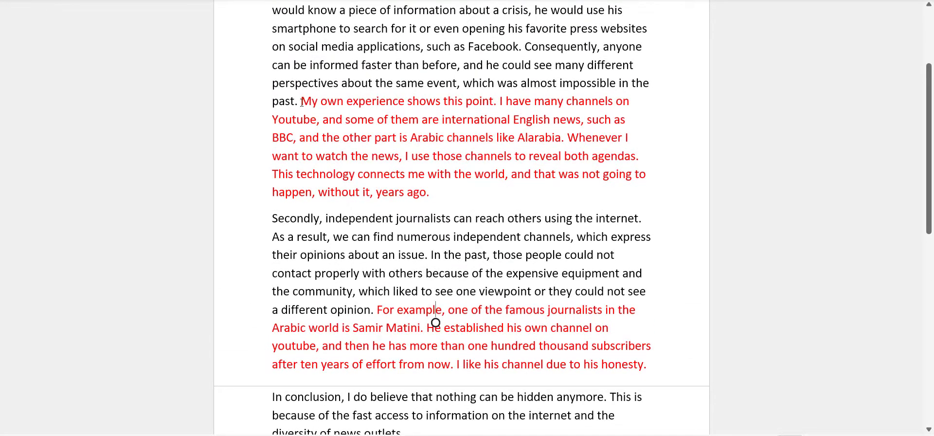
{"action": "left_click_drag", "start_coordinate": [302, 102], "coordinate": [446, 190]}
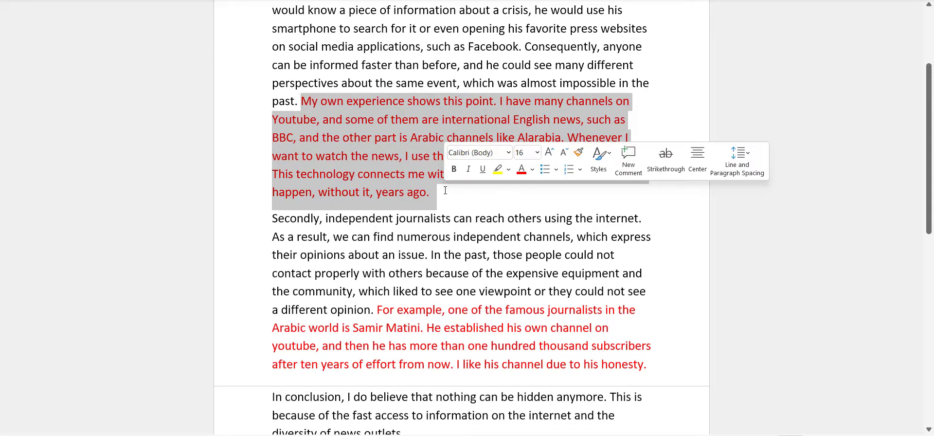
{"action": "scroll", "coordinate": [445, 190], "scroll_direction": "down", "scroll_amount": 4}
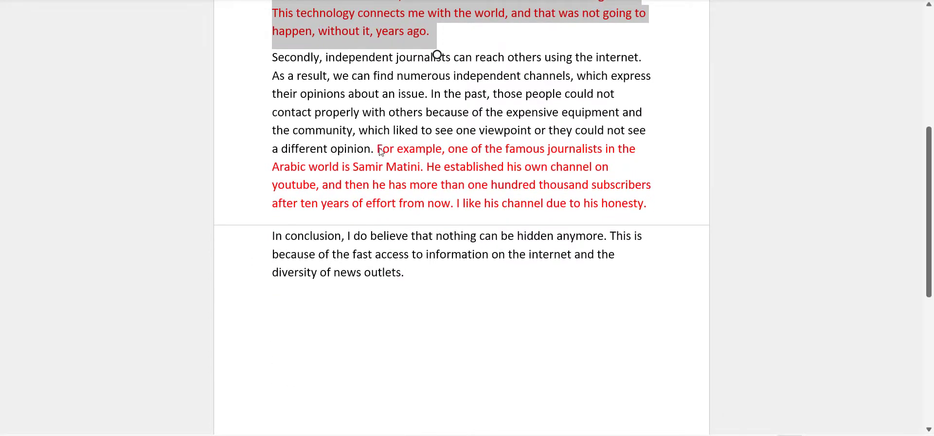
{"action": "left_click_drag", "start_coordinate": [378, 150], "coordinate": [671, 210]}
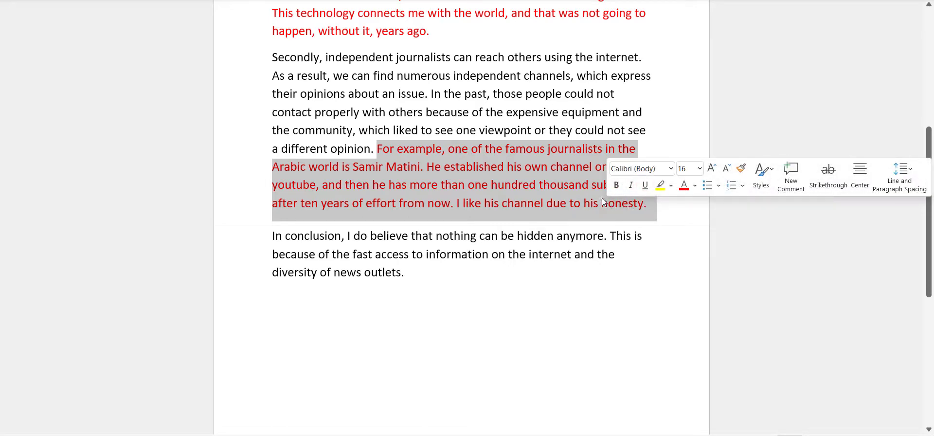
{"action": "scroll", "coordinate": [602, 198], "scroll_direction": "up", "scroll_amount": 5}
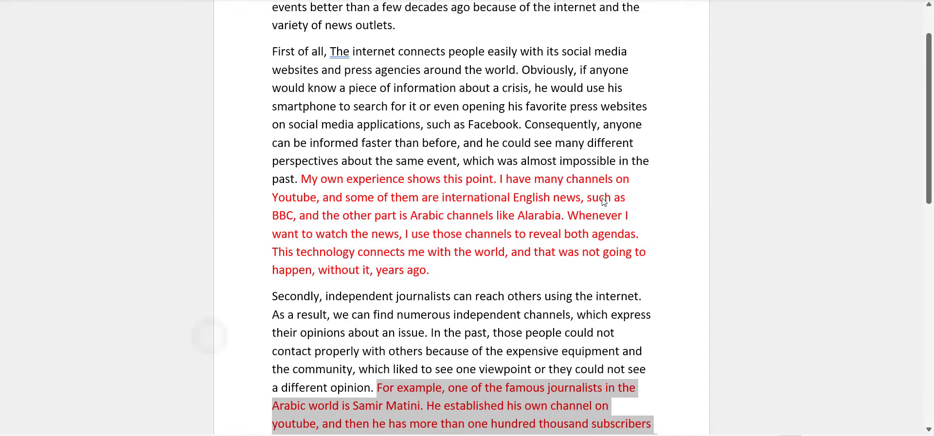
{"action": "scroll", "coordinate": [603, 201], "scroll_direction": "down", "scroll_amount": 7}
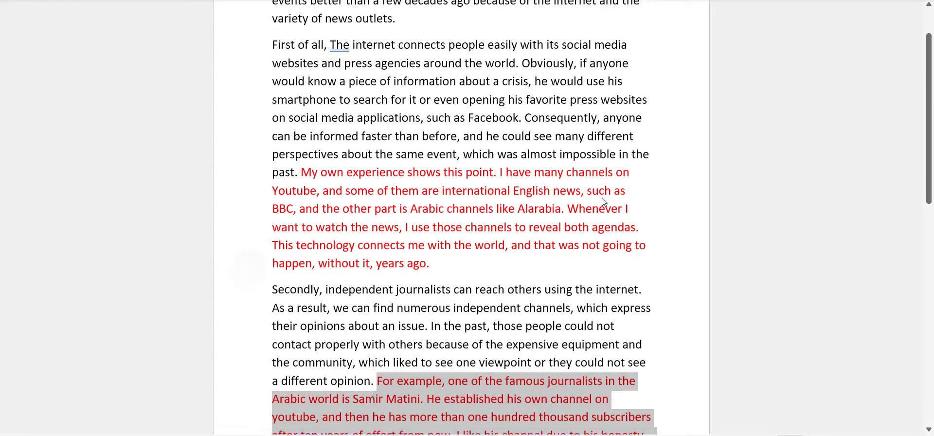
{"action": "scroll", "coordinate": [603, 199], "scroll_direction": "up", "scroll_amount": 4}
{"action": "scroll", "coordinate": [602, 200], "scroll_direction": "up", "scroll_amount": 1}
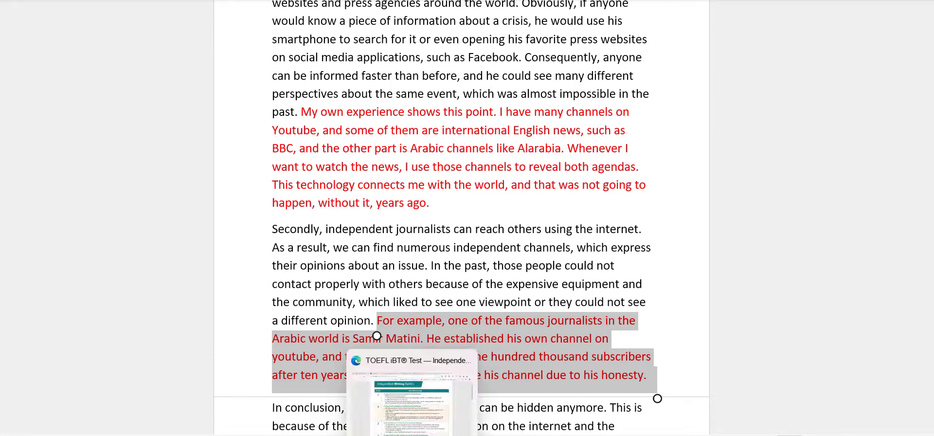
Switch to the Independent Writing Rubrics PDF and examine the task descriptions for the upper scores.
{"action": "left_click", "coordinate": [411, 389]}
{"action": "right_click", "coordinate": [431, 375]}
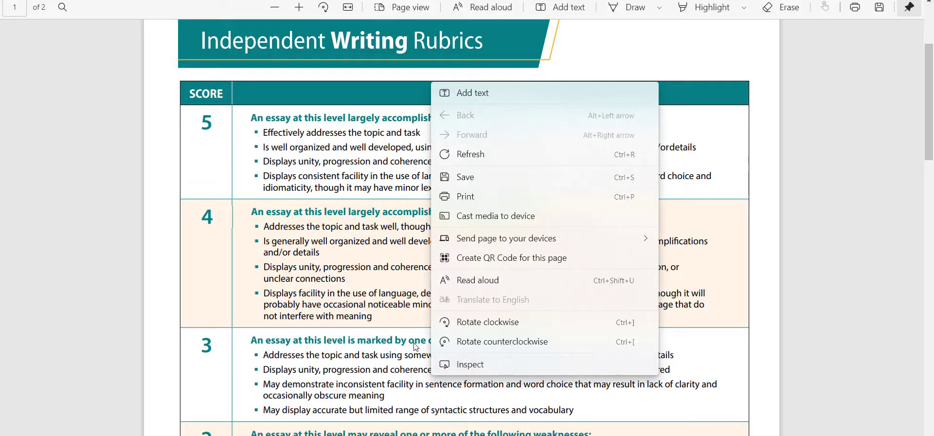
{"action": "left_click", "coordinate": [334, 298]}
{"action": "scroll", "coordinate": [368, 233], "scroll_direction": "down", "scroll_amount": 2}
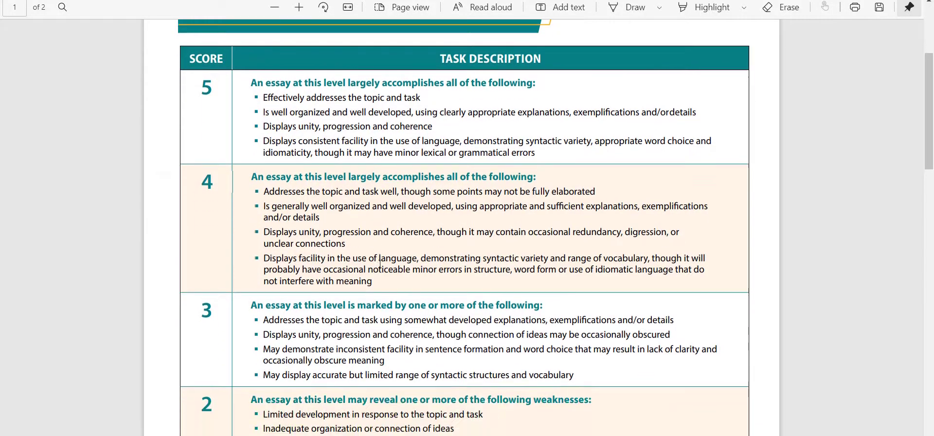